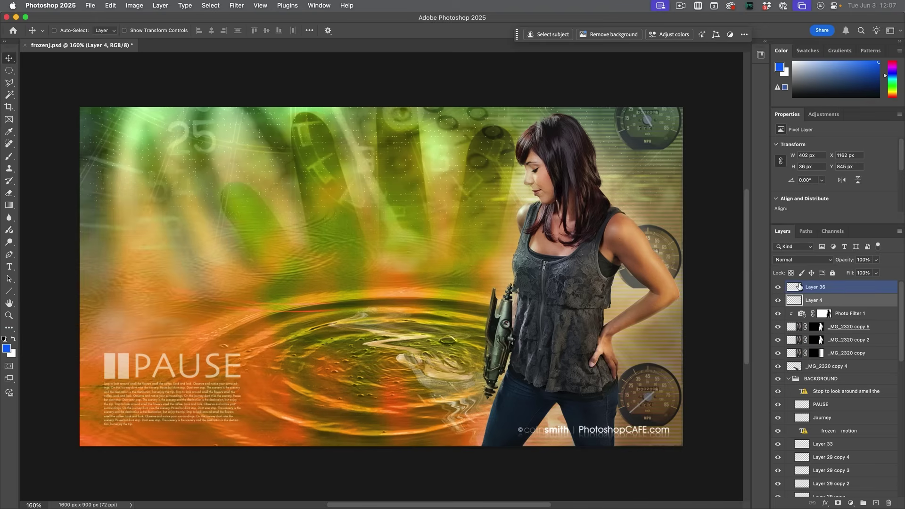
Paint a test brush stroke on Layer 36, then load Layer 4's pixels as a selection
left_click(800, 286)
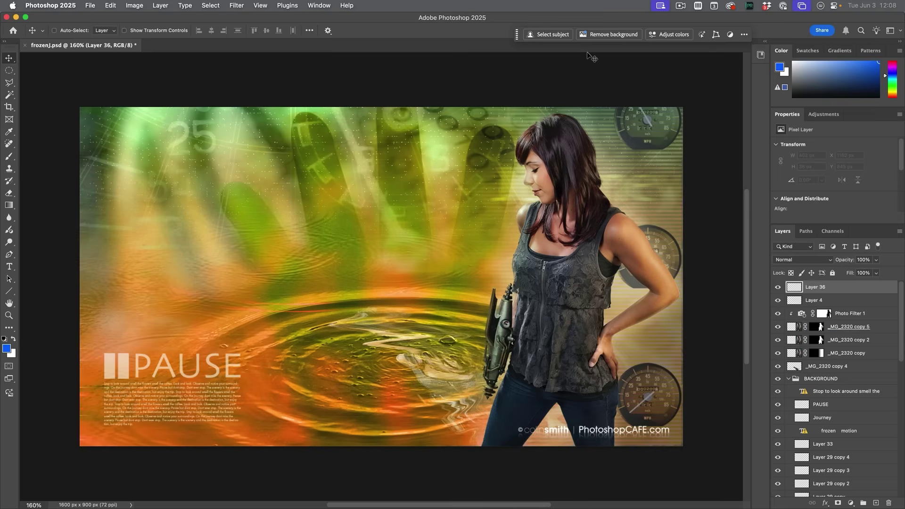
left_click(8, 156)
left_click(46, 157)
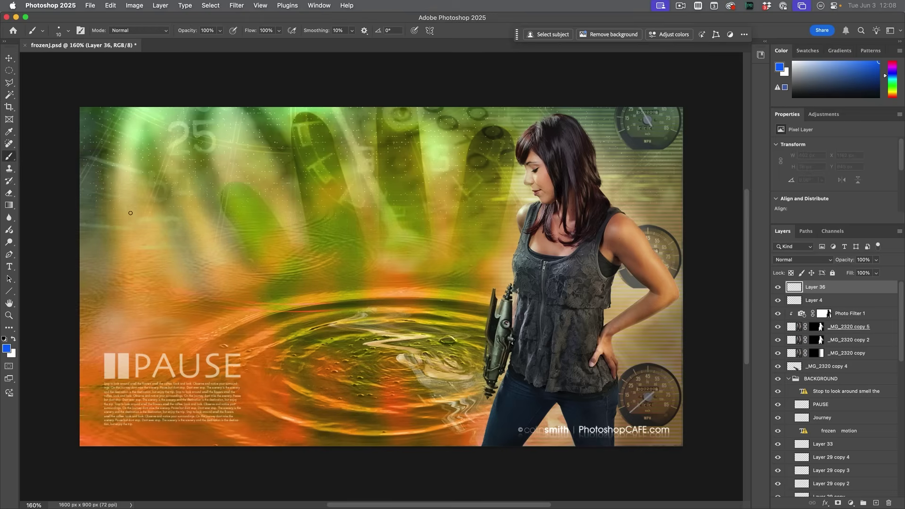
mouse_move(116, 222)
left_mouse_down()
mouse_move(334, 242)
mouse_move(579, 233)
left_mouse_up()
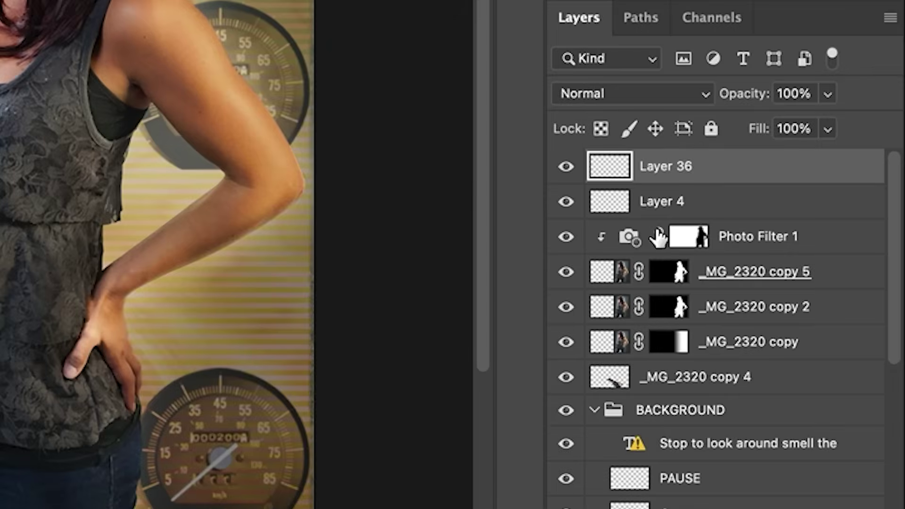
left_click(634, 201)
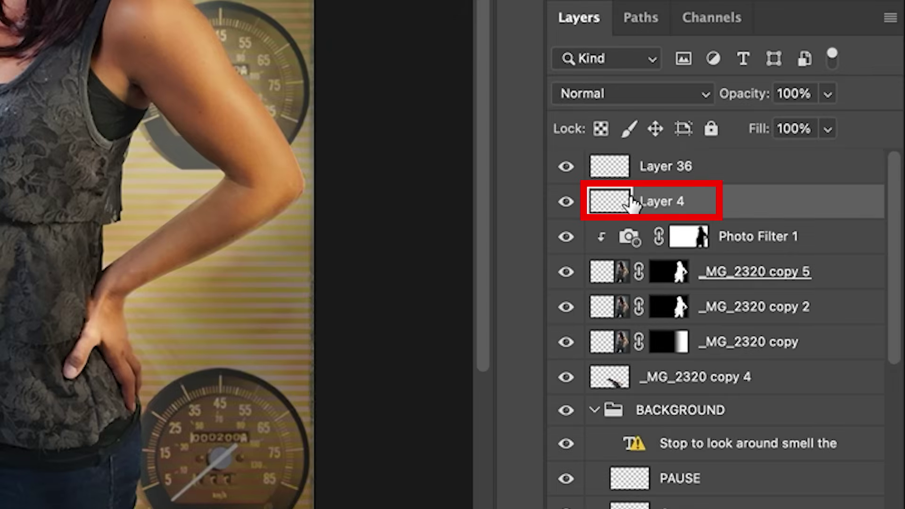
left_click(608, 201, "super")
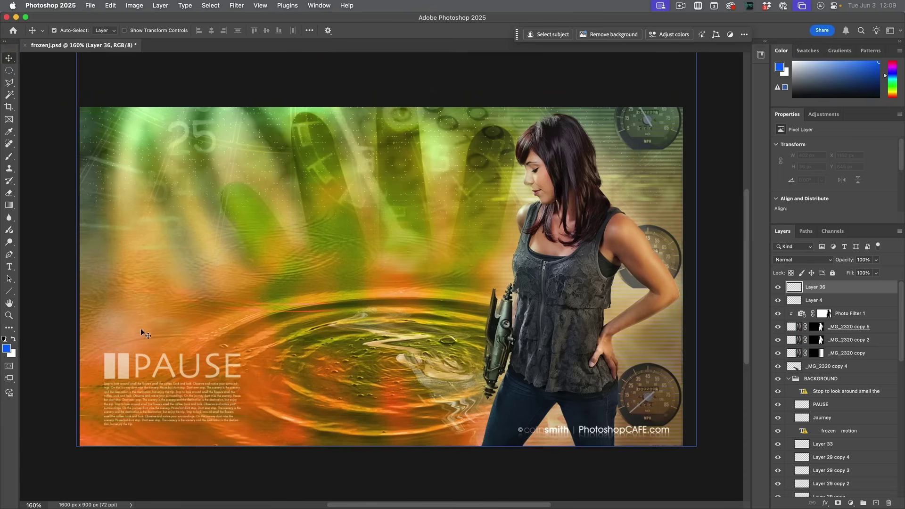
left_click(124, 368, "super")
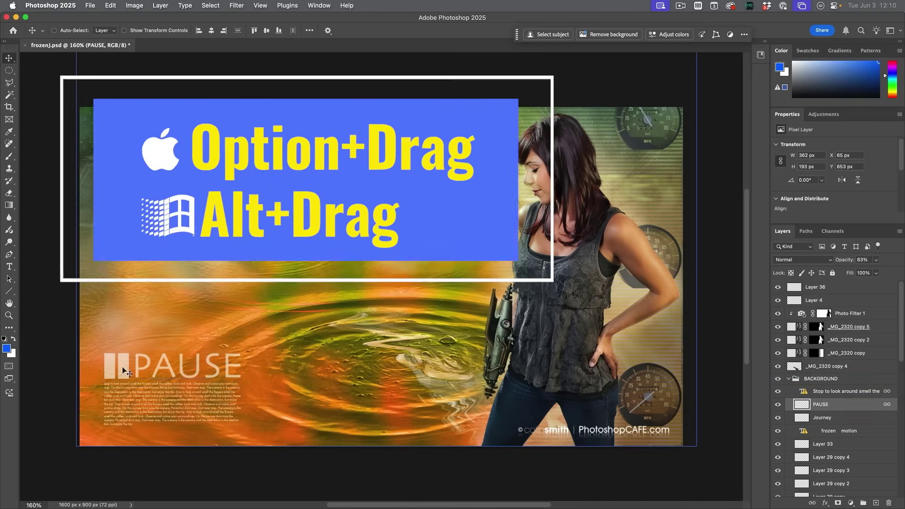
left_click_drag(120, 366, 314, 235)
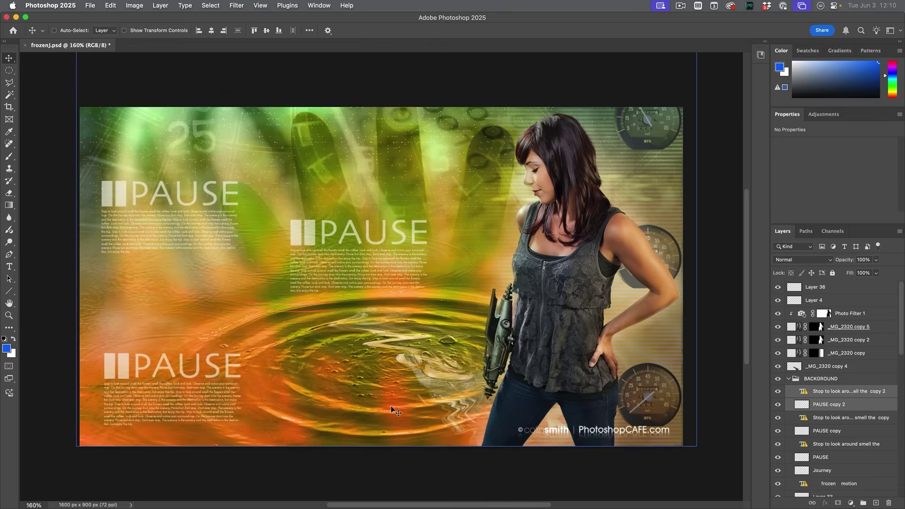
key("super+z")
key("super+z")
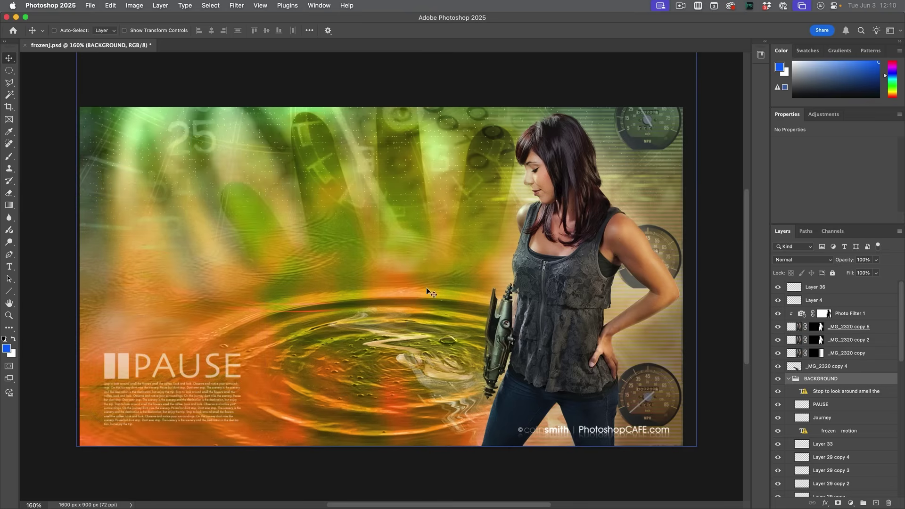
Toggle the BACKGROUND group's visibility off and on, then select the group
left_click(777, 378)
left_click(778, 379)
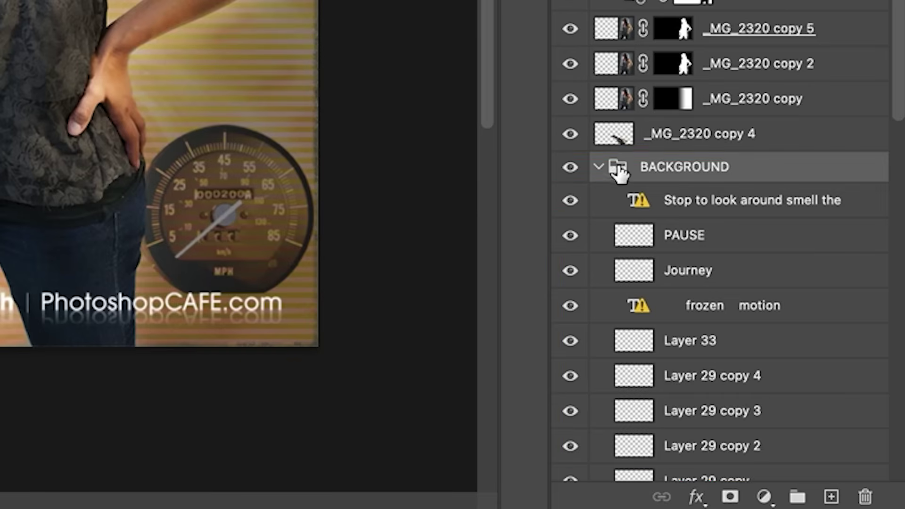
left_click(646, 236)
left_click(695, 173)
Duplicate the BACKGROUND group into a new document and select a layer in the copy
right_click(696, 173)
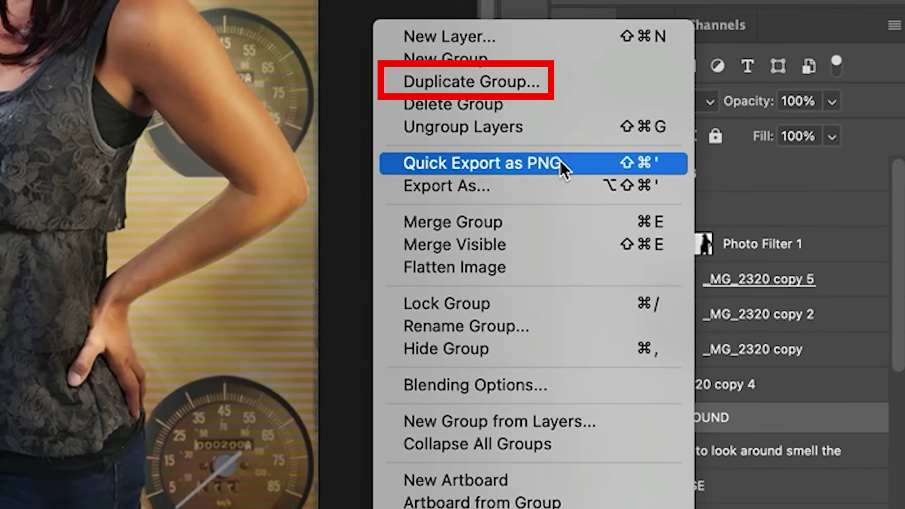
left_click(525, 83)
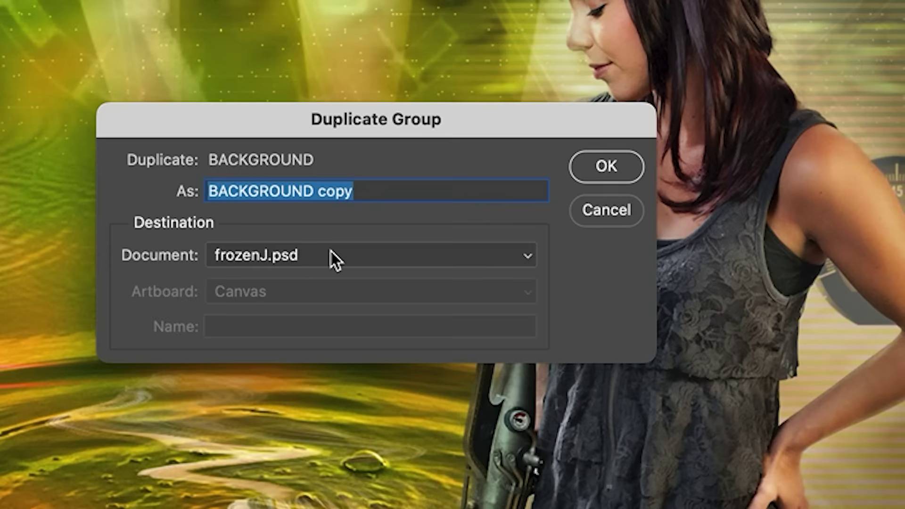
left_click(296, 255)
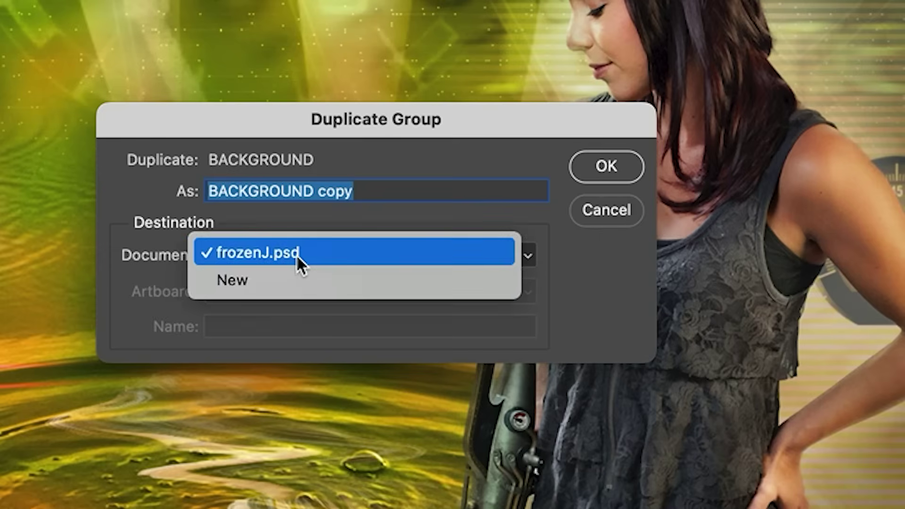
left_click(298, 273)
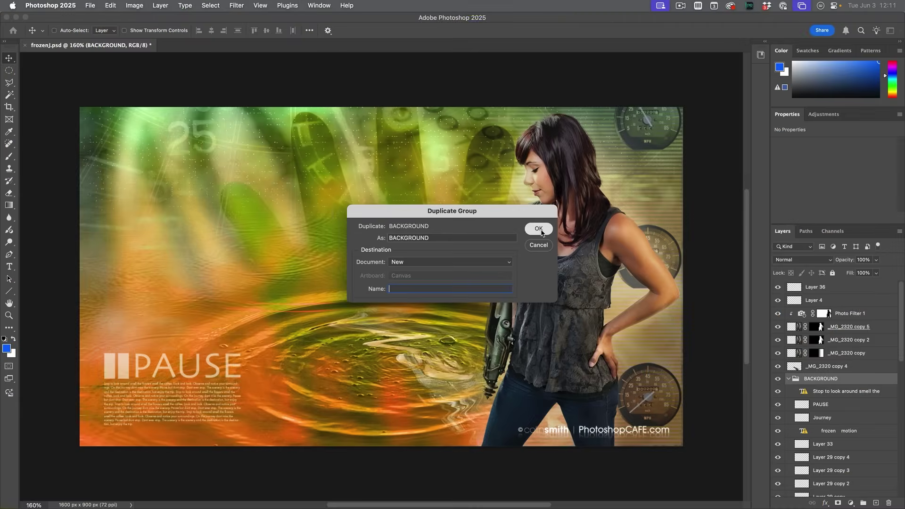
left_click(606, 166)
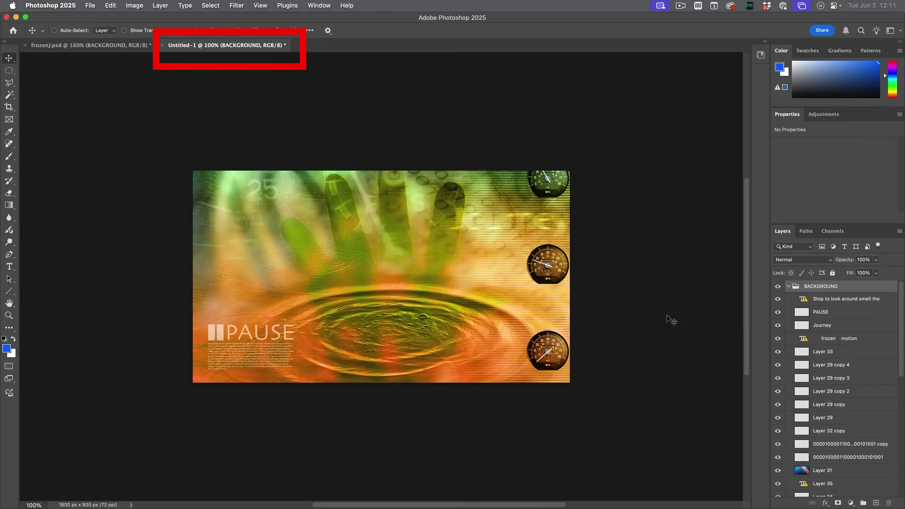
left_click(832, 355)
left_click_drag(834, 357, 718, 208)
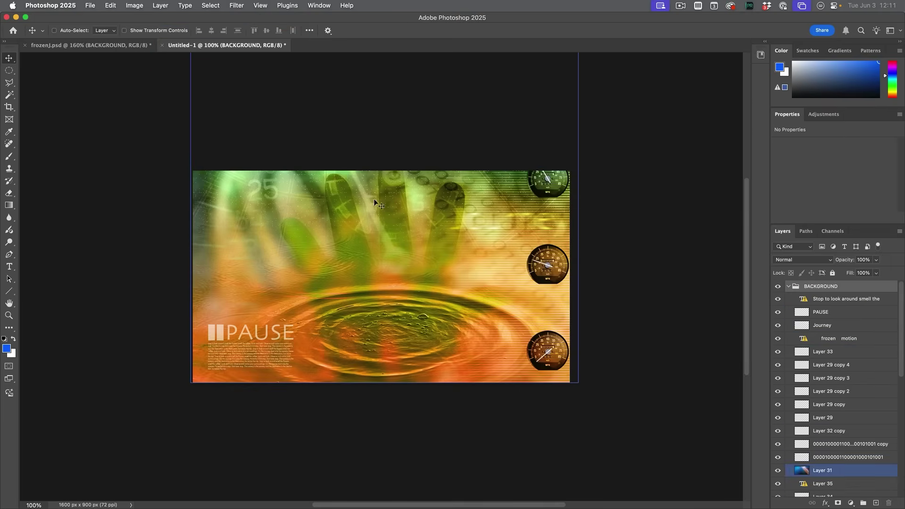
Back in frozenJ.psd, duplicate the _MG_2320 copy 5 layer into a new document
left_click(112, 44)
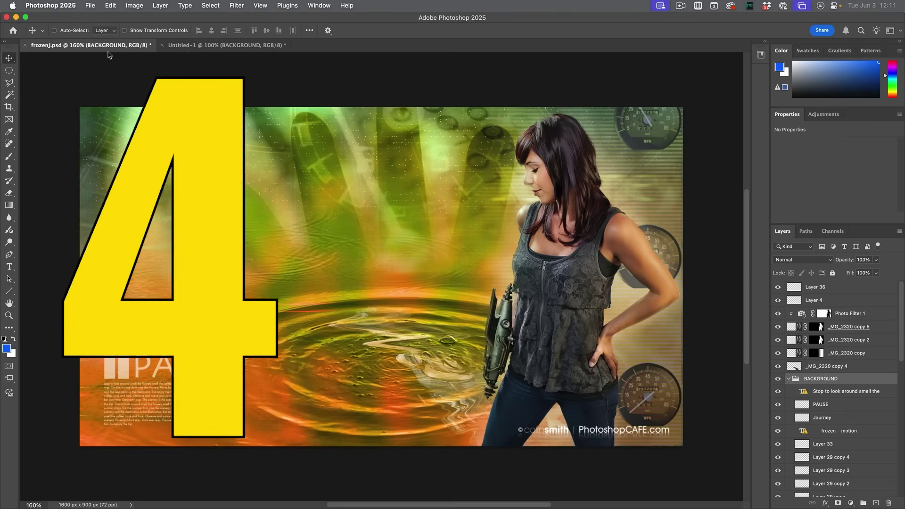
key("alt+bracketleft")
key("alt+bracketleft")
key("alt+bracketleft")
key("alt+bracketleft")
key("alt+bracketleft")
key("alt+bracketleft")
key("alt+bracketleft")
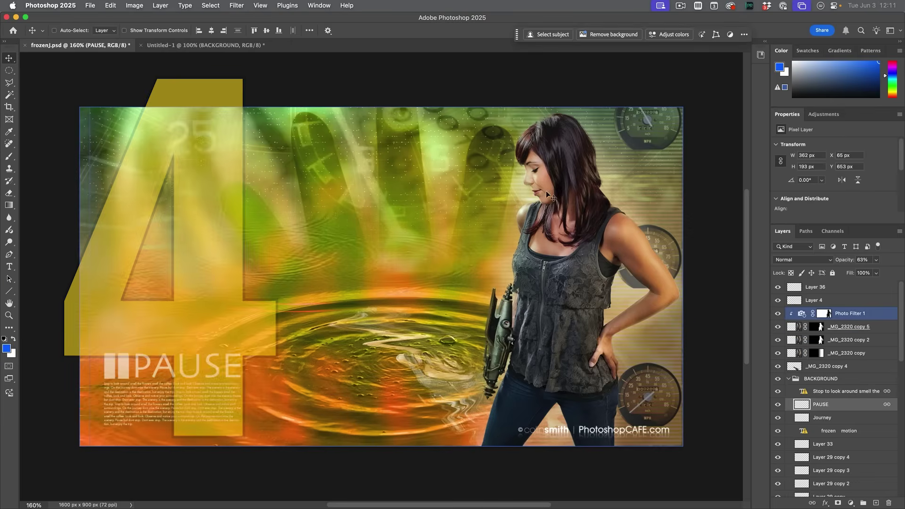
left_click(588, 234, "ctrl")
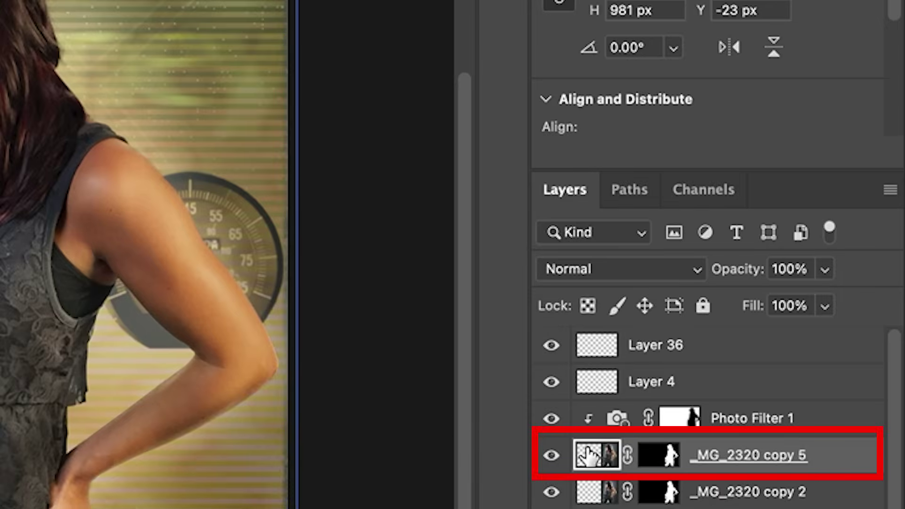
right_click(668, 406)
right_click(737, 457)
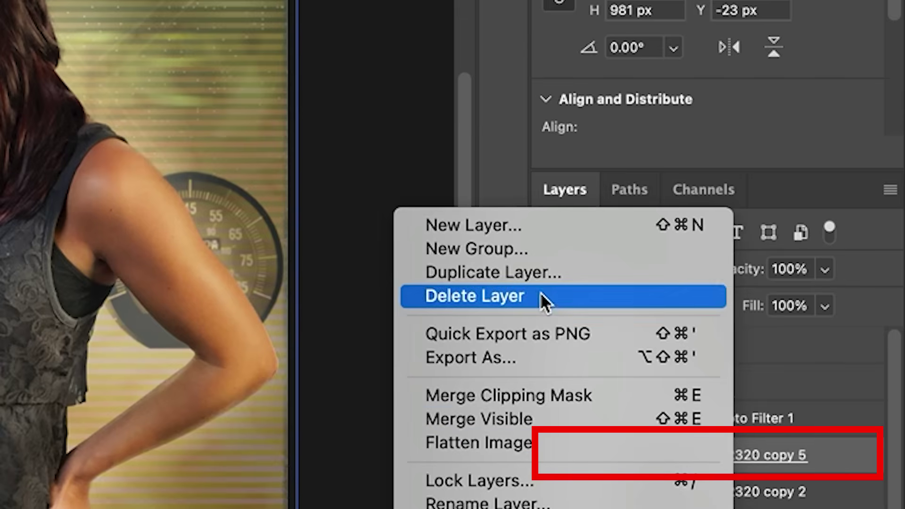
key("Escape")
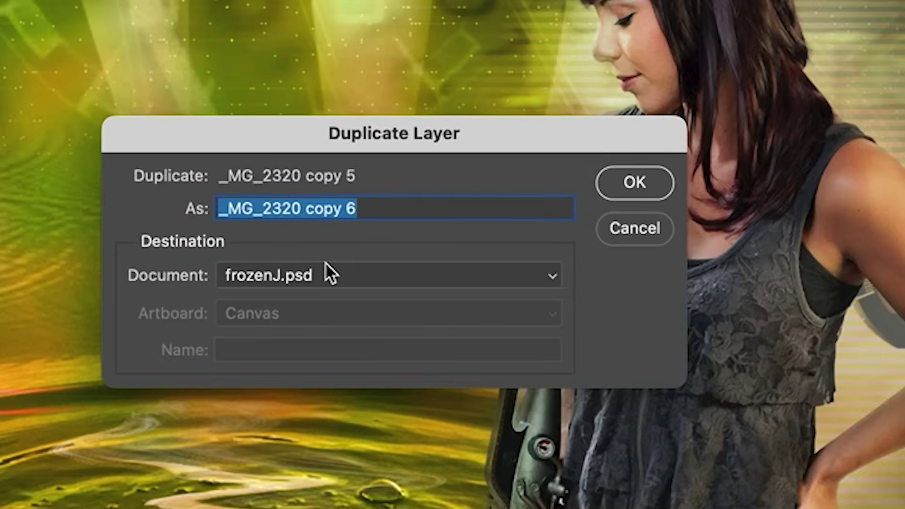
left_click(333, 268)
left_click(316, 323)
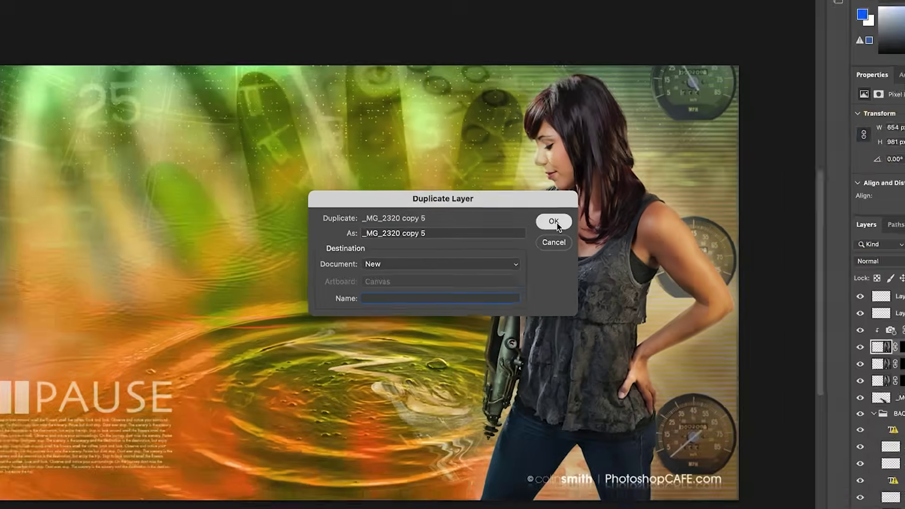
left_click(634, 188)
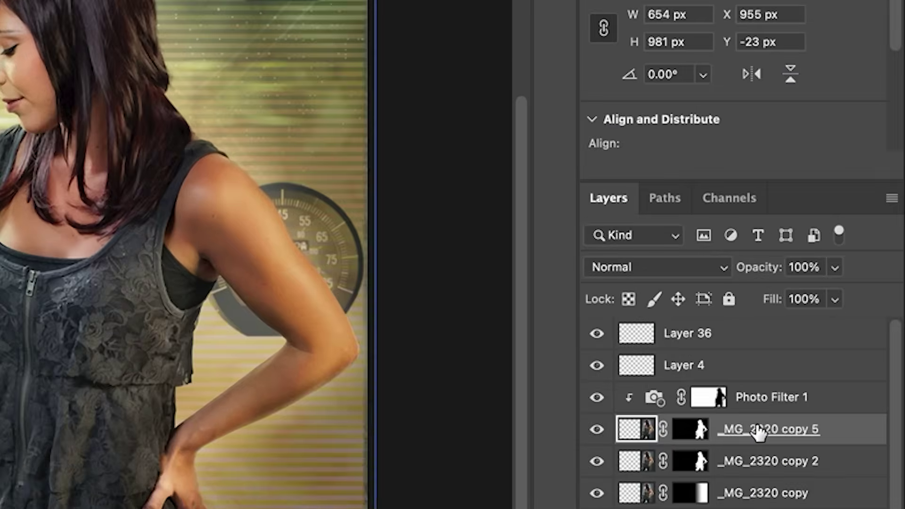
Duplicate the _MG_2320 copy 5 layer into the Untitled-1 document
right_click(757, 430)
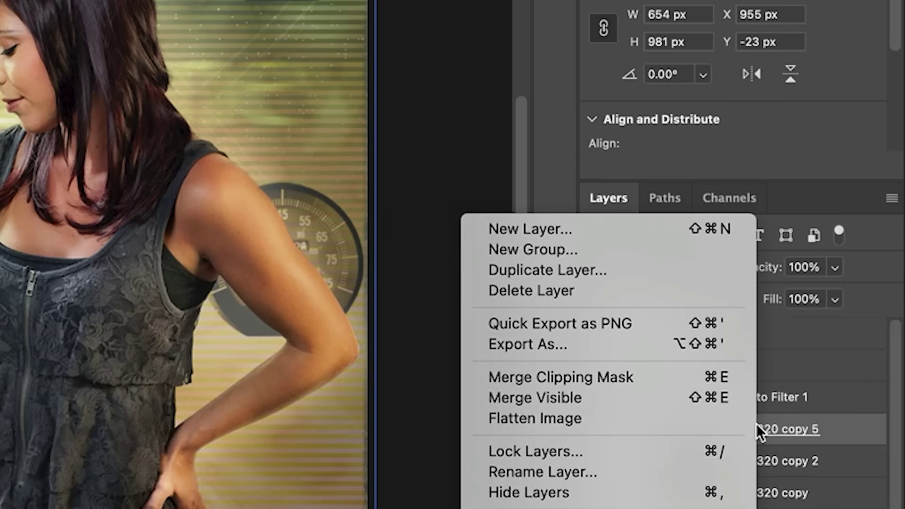
left_click(568, 270)
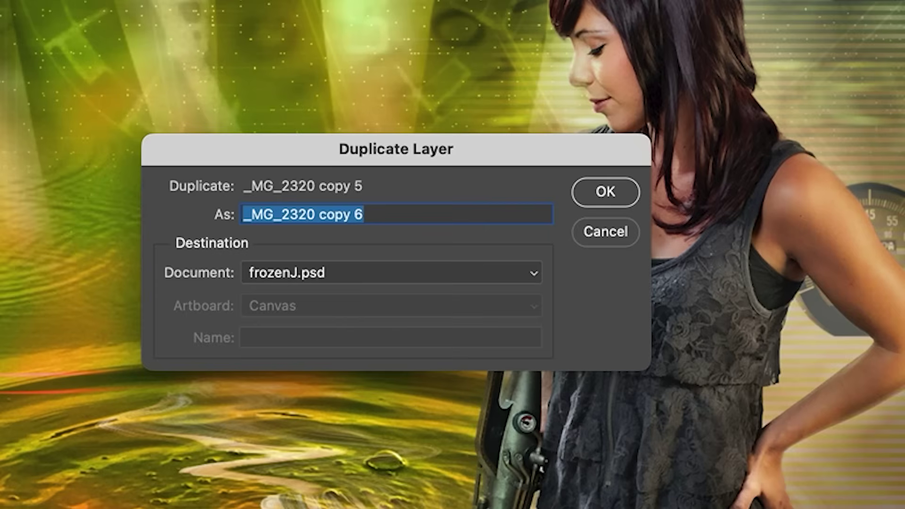
left_click(339, 279)
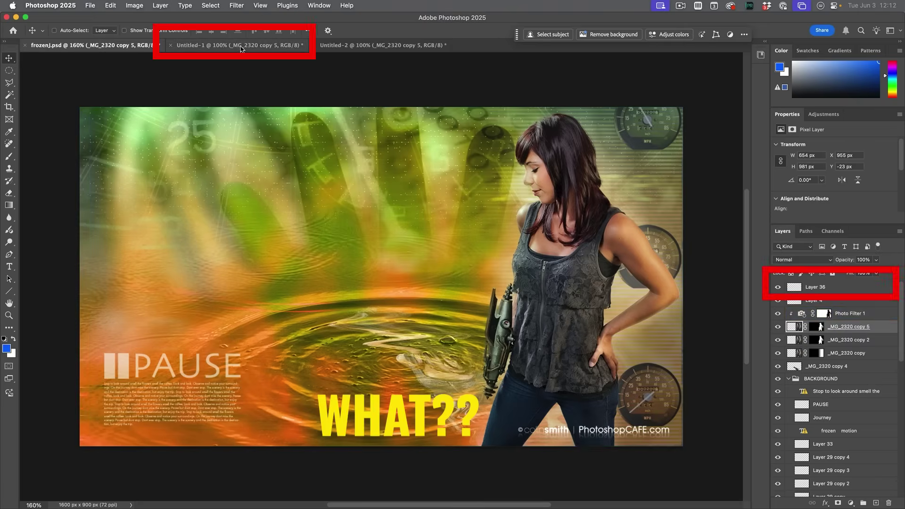
In Untitled-1, toggle the copied woman layer's visibility to confirm it arrived
left_click(241, 48)
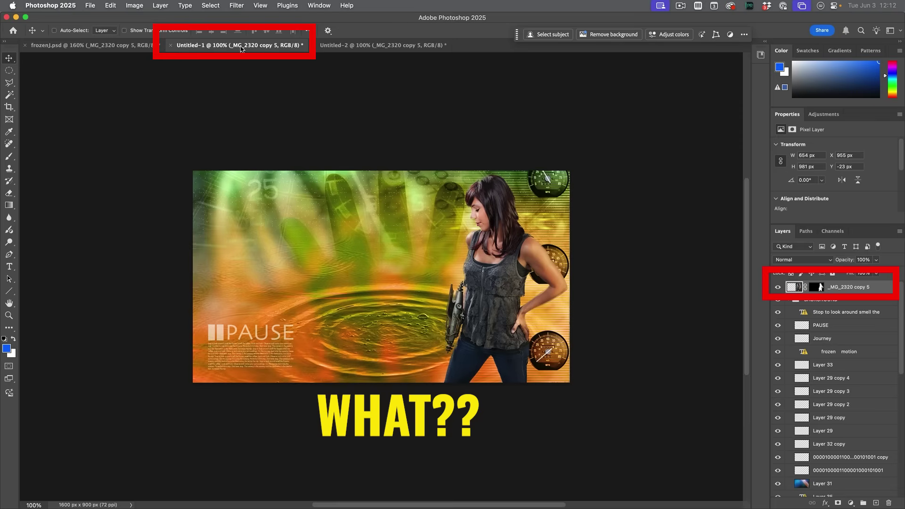
left_click(777, 288)
left_click(777, 288)
left_click(819, 300)
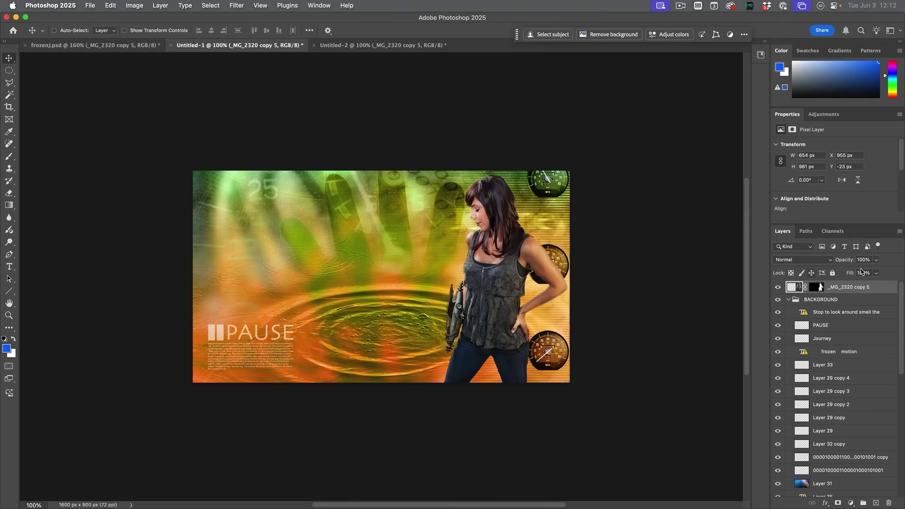
left_click(89, 4)
Create a new 5120×2880 document and fill it with the blue foreground colour
left_click(94, 17)
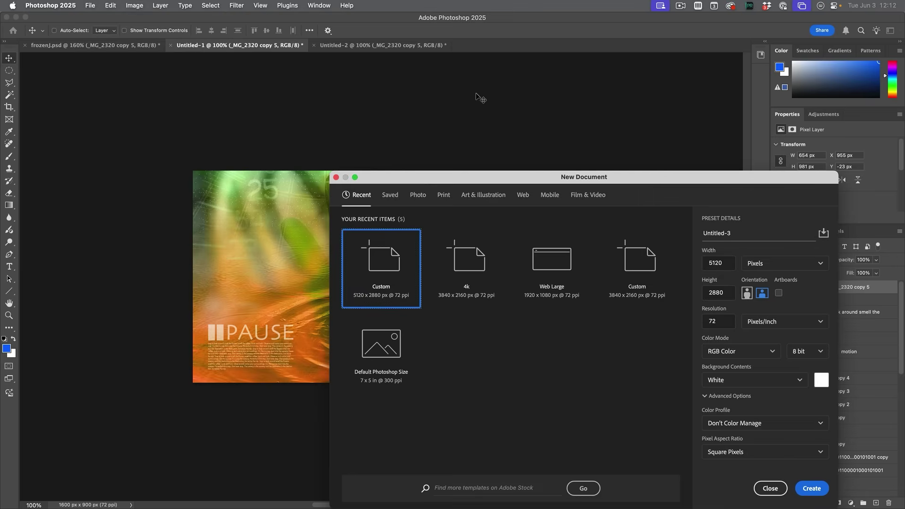
left_click(812, 488)
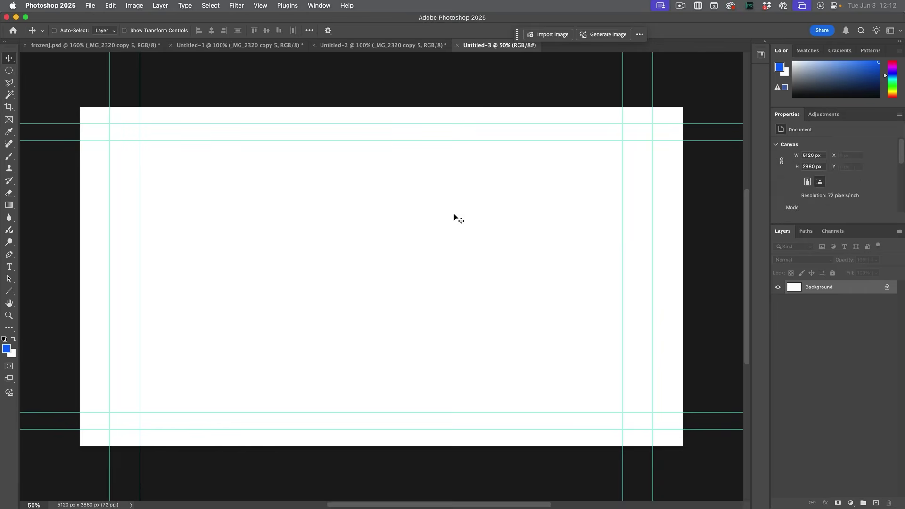
key("alt+BackSpace")
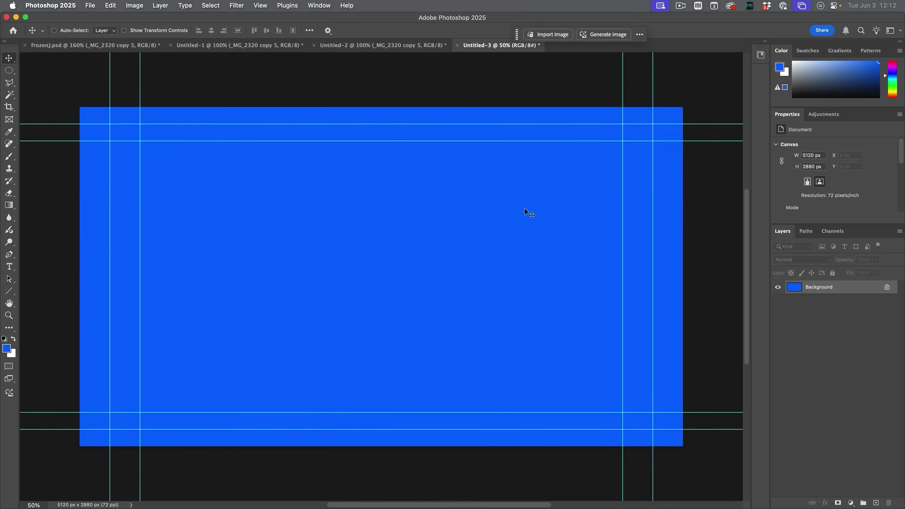
From frozenJ.psd, duplicate the _MG_2320 copy 5 layer into Untitled-3 and view it
left_click(84, 47)
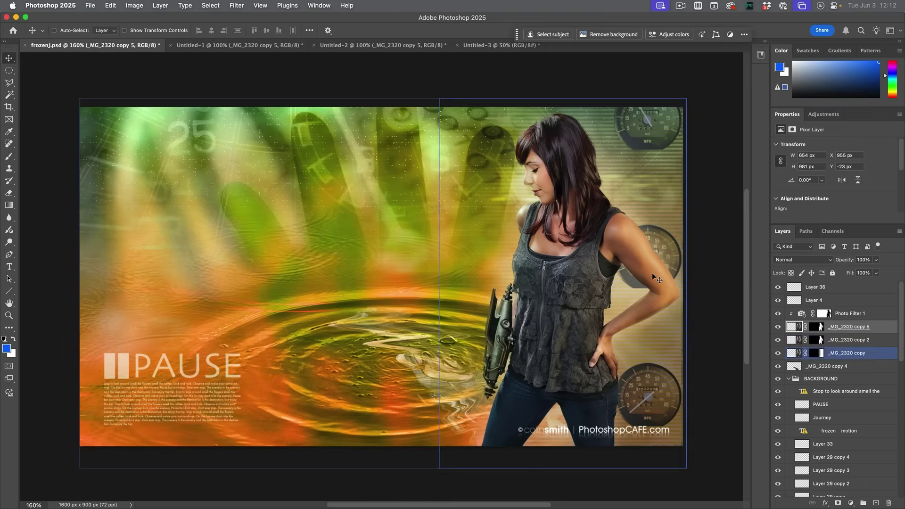
right_click(858, 328)
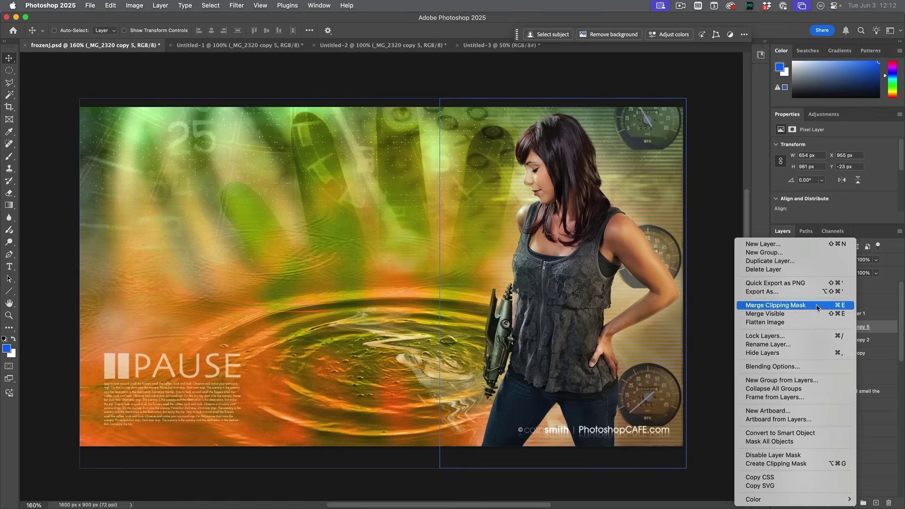
left_click(797, 261)
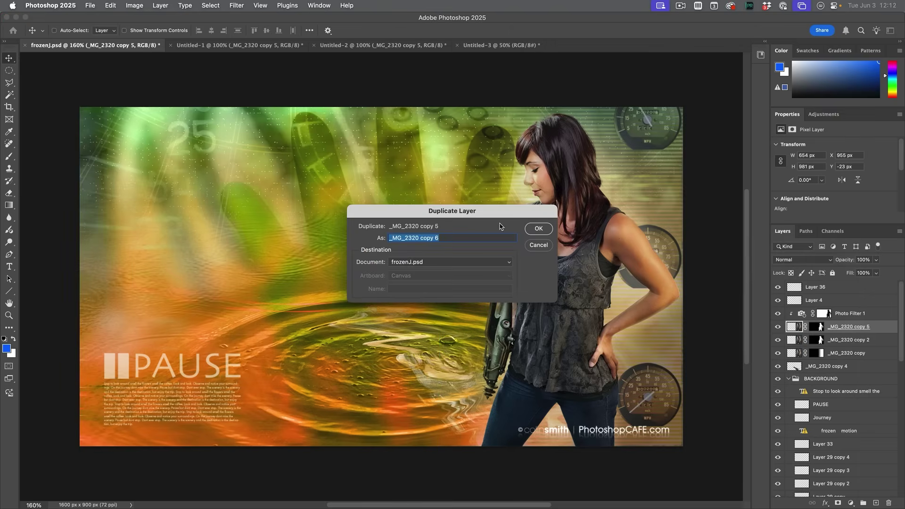
left_click(417, 263)
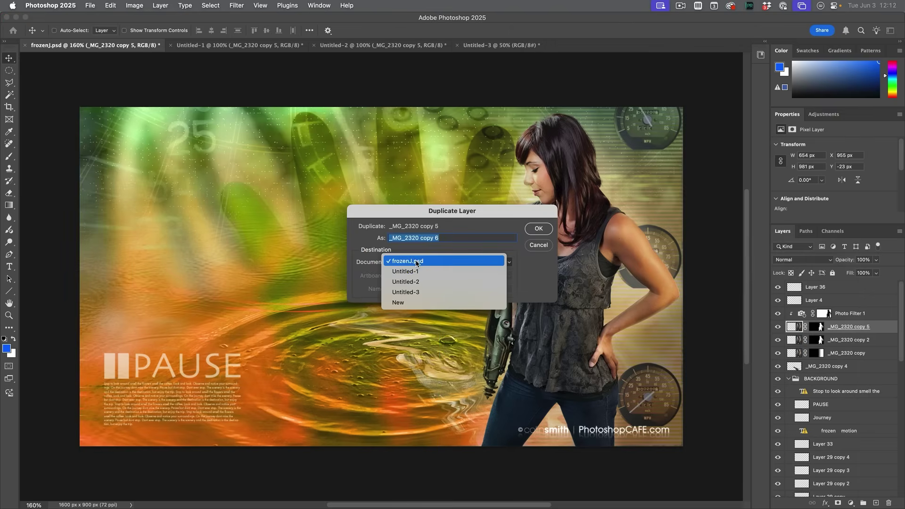
left_click(418, 292)
left_click(539, 228)
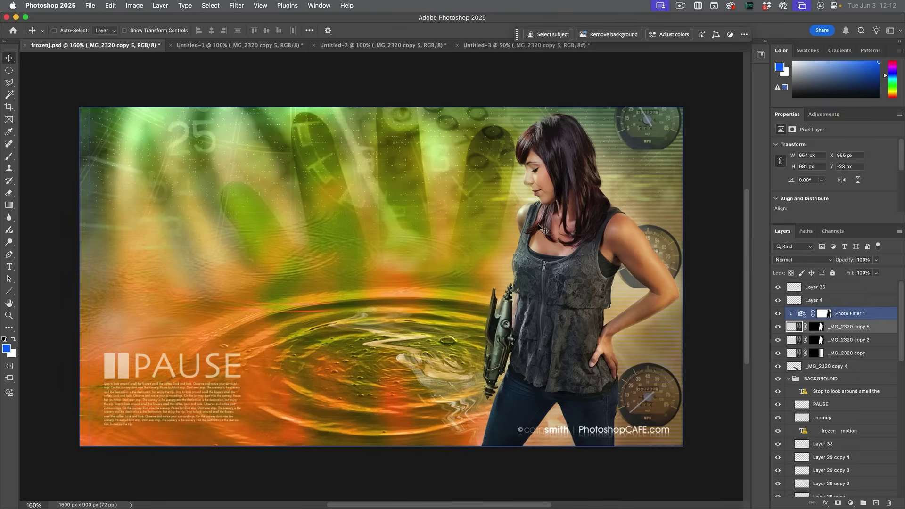
left_click(467, 45)
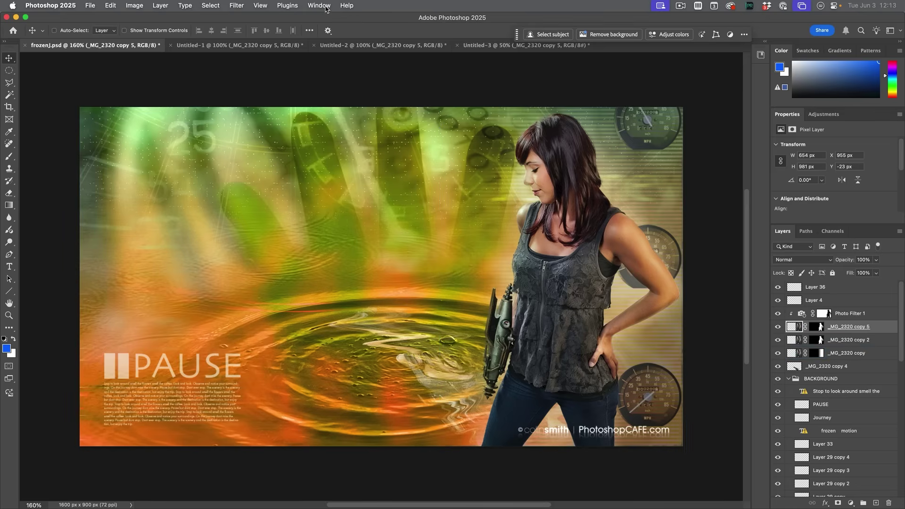
Show the History panel and create a new document from the current state
left_click(319, 6)
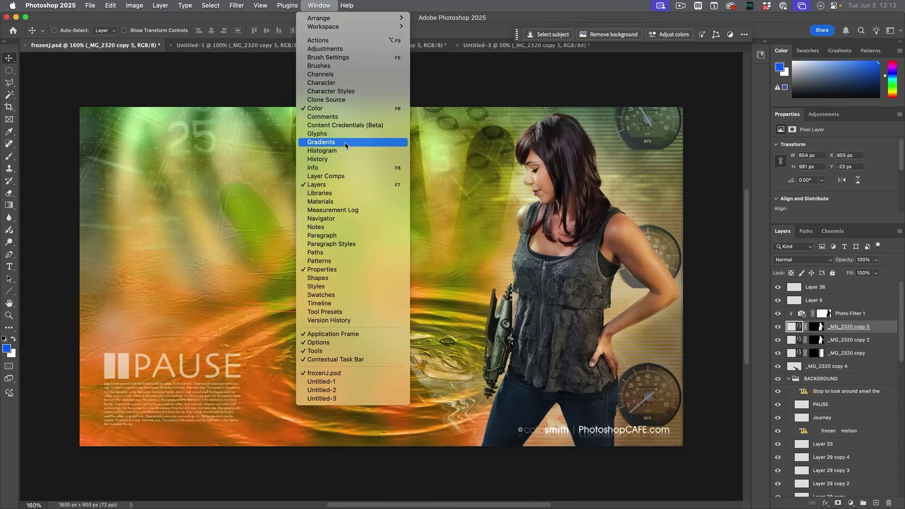
left_click(345, 159)
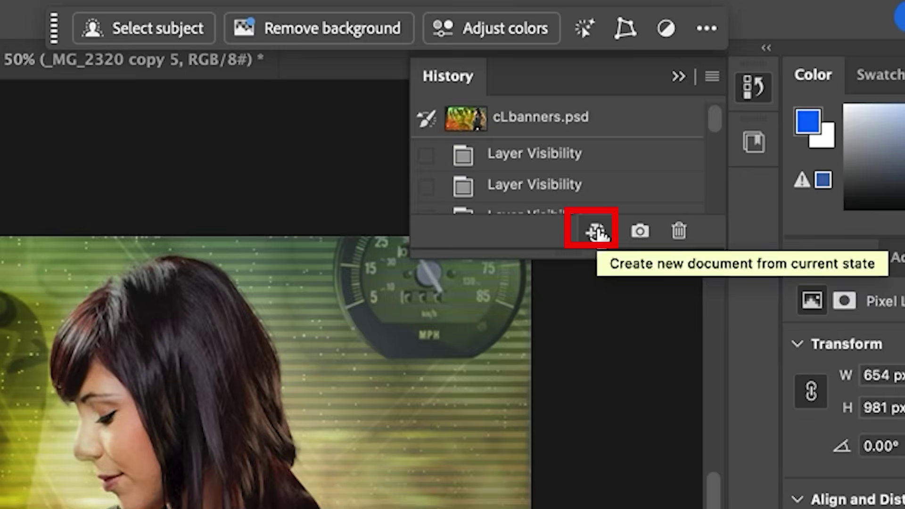
left_click(596, 231)
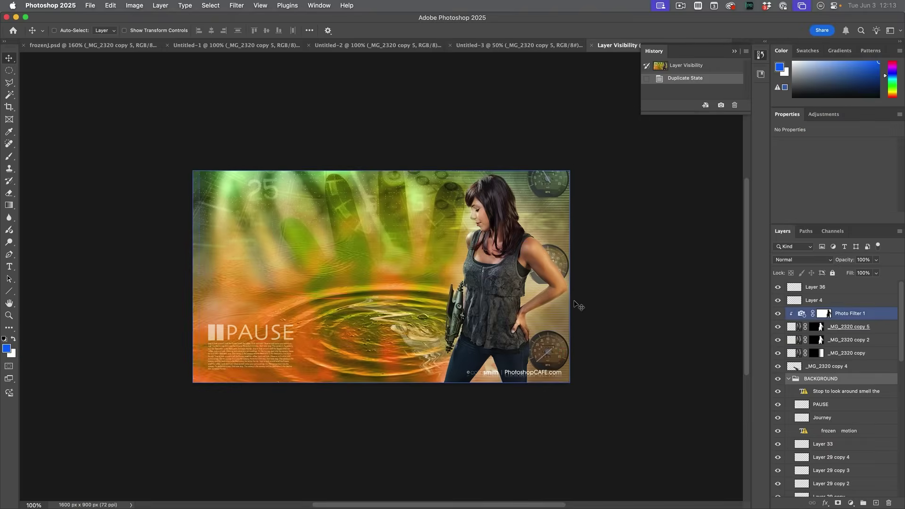
In the new document, inspect Layer 36, Layer 4 and the Photo Filter 1 adjustment
left_click(829, 291)
left_click(830, 297)
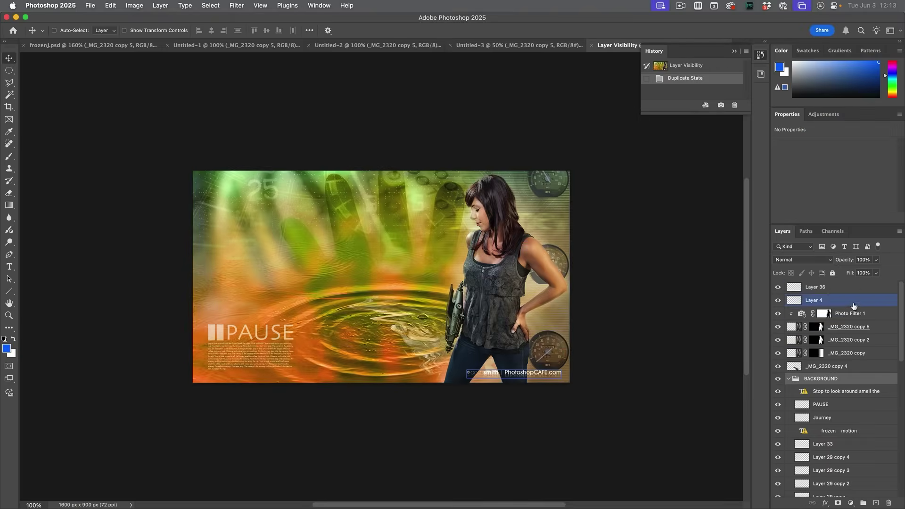
scroll(850, 312, "down", 4)
scroll(847, 321, "up", 4)
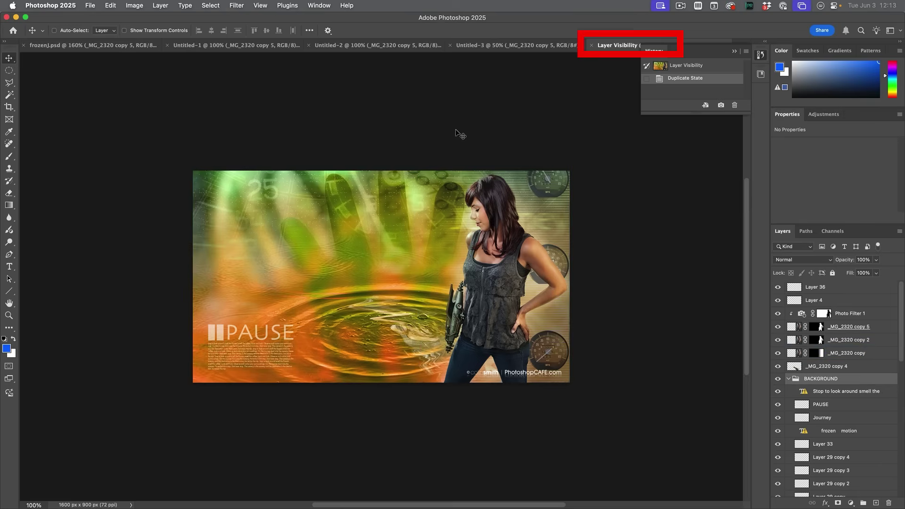
left_click(490, 218, "super")
left_click(527, 117, "super")
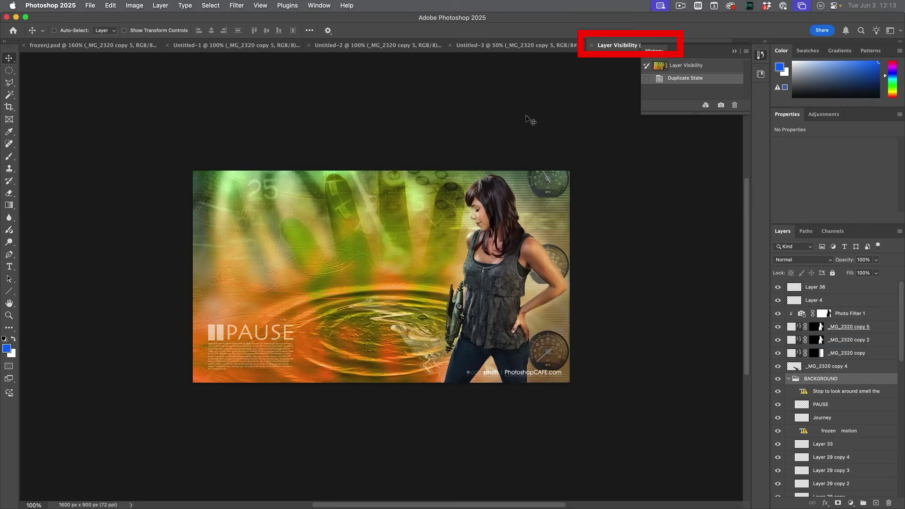